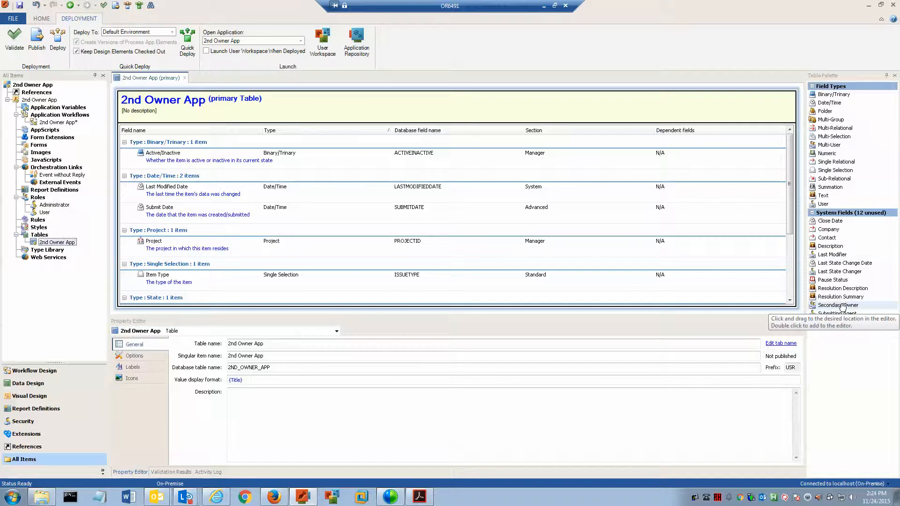
Add the Secondary Owner system field to the 2nd Owner App table and show the field's options
{"action": "left_click_drag", "start_coordinate": [842, 306], "coordinate": [623, 257]}
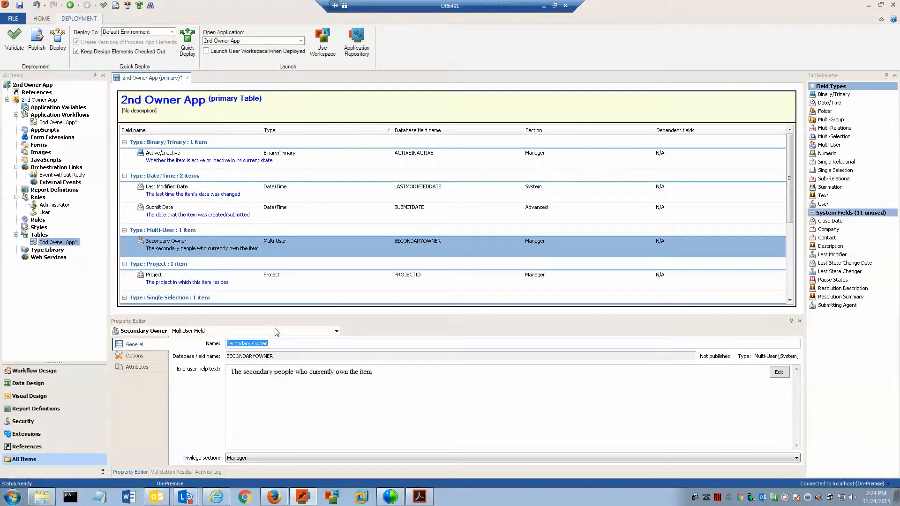
{"action": "left_click", "coordinate": [142, 358]}
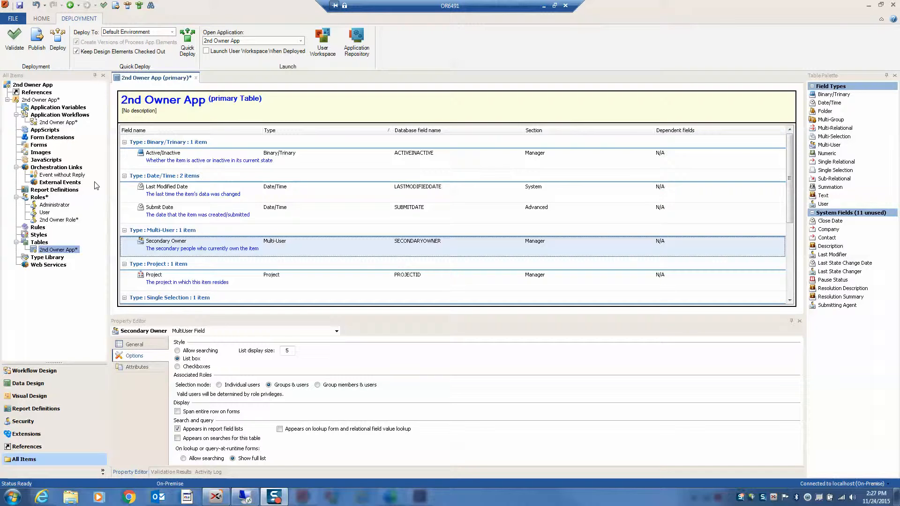
Check the 1st State's properties in the 2nd Owner App workflow and review the item and section privileges of 2nd Owner Role
{"action": "double_click", "coordinate": [58, 123]}
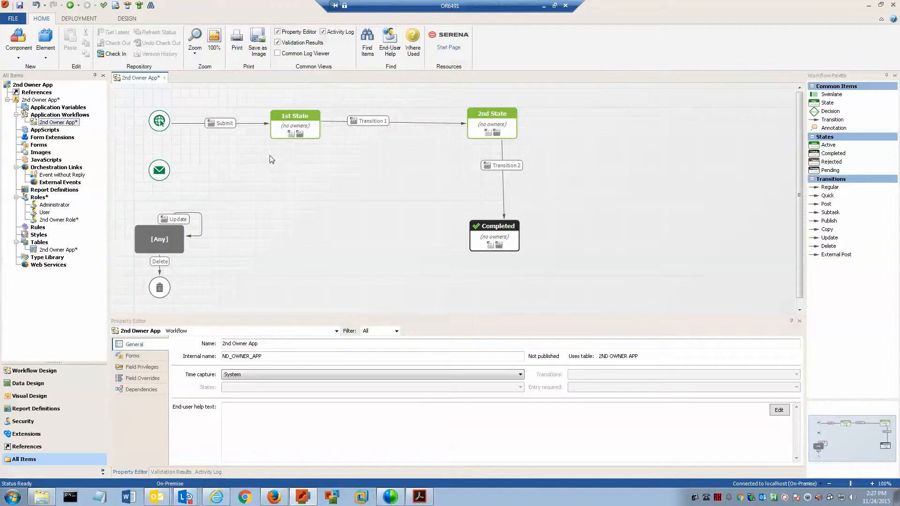
{"action": "left_click", "coordinate": [277, 131]}
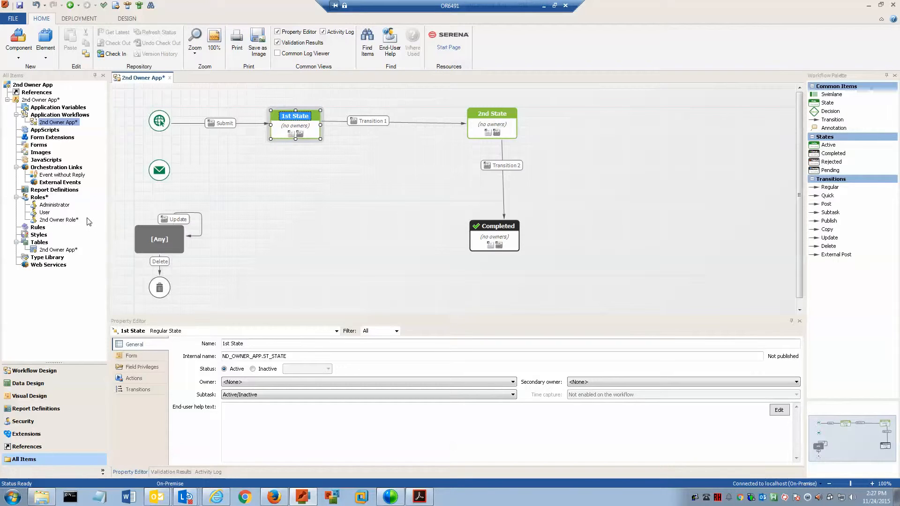
{"action": "double_click", "coordinate": [35, 199]}
{"action": "double_click", "coordinate": [63, 221]}
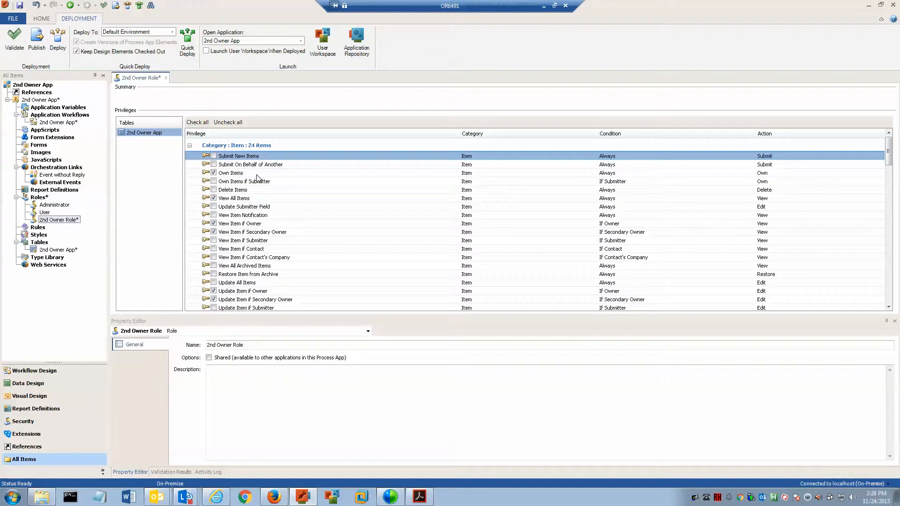
{"action": "scroll", "coordinate": [258, 182], "scroll_direction": "down", "scroll_amount": 1}
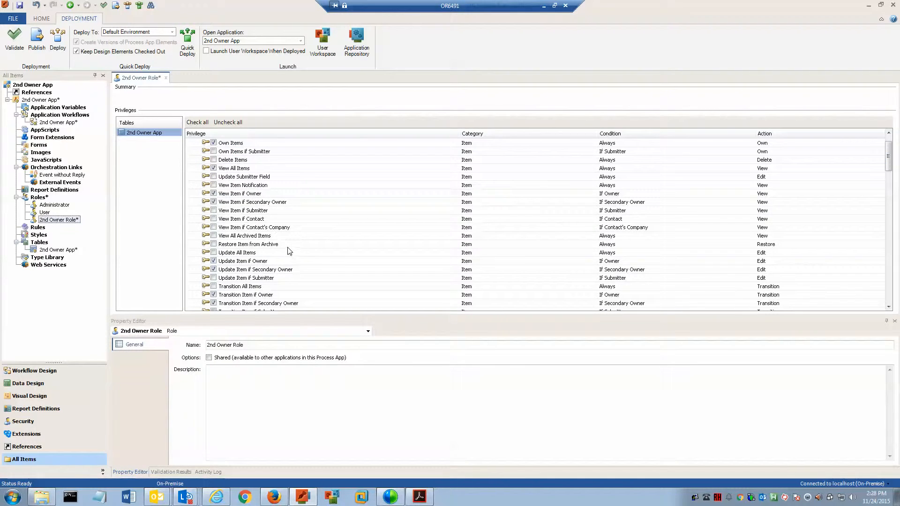
{"action": "scroll", "coordinate": [290, 253], "scroll_direction": "down", "scroll_amount": 3}
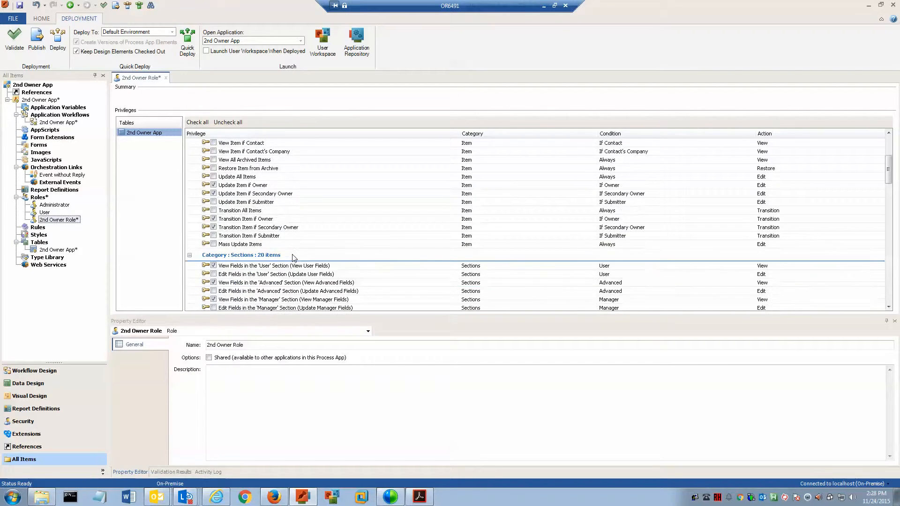
{"action": "scroll", "coordinate": [295, 258], "scroll_direction": "up", "scroll_amount": 4}
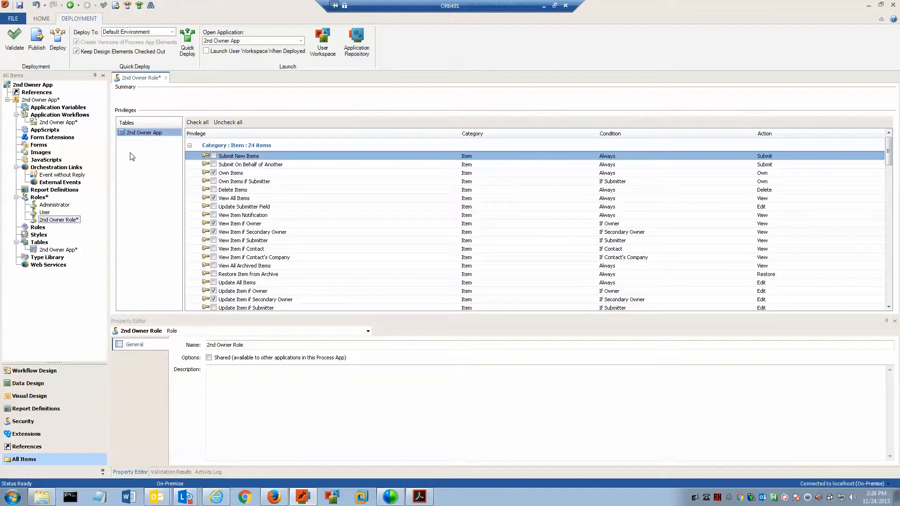
Start adding a secondary owner field to the 1st State in the 2nd Owner App workflow, restricted to 2nd Owner Role
{"action": "double_click", "coordinate": [66, 123]}
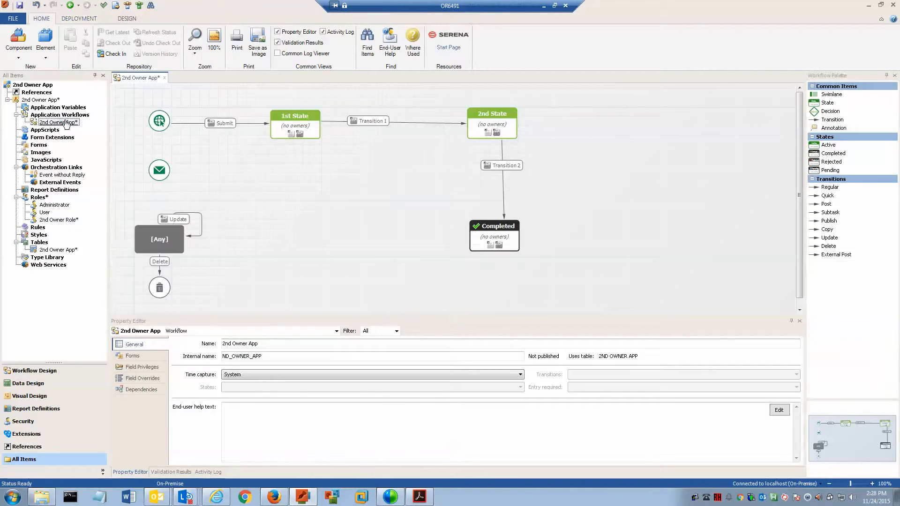
{"action": "left_click", "coordinate": [279, 130]}
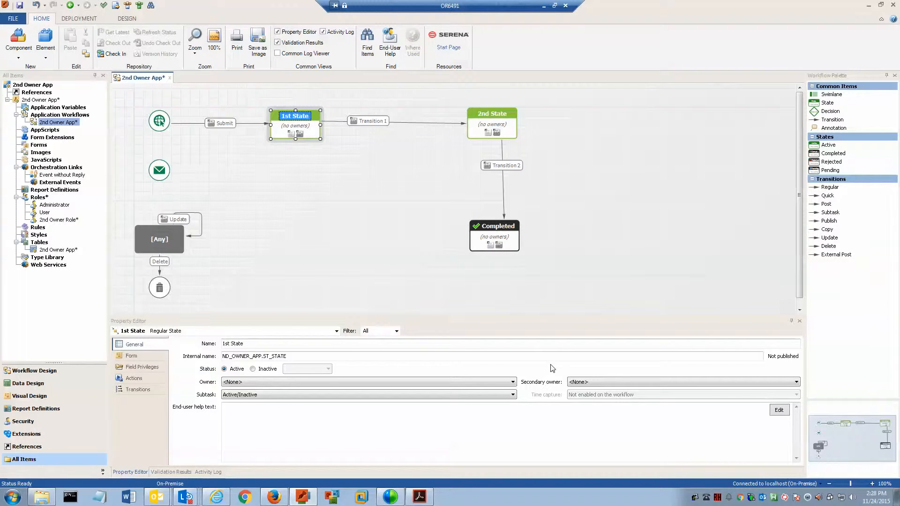
{"action": "left_click", "coordinate": [581, 385]}
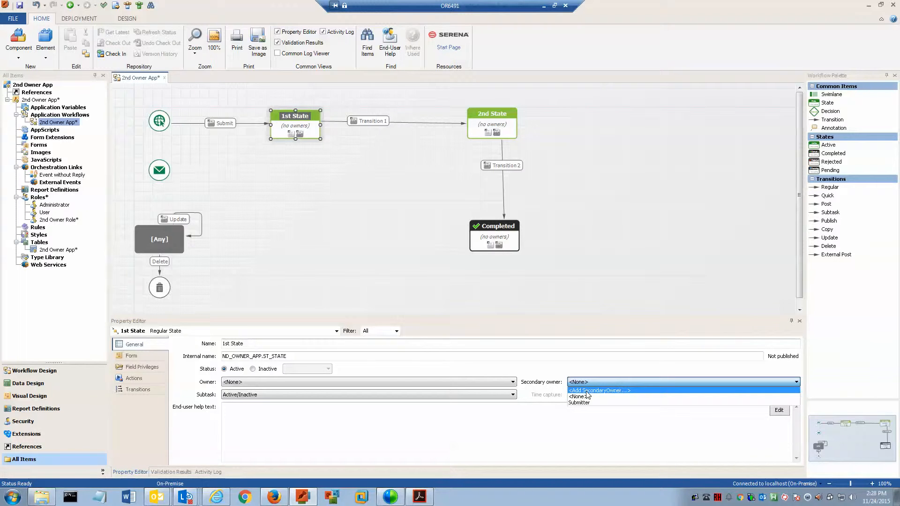
{"action": "left_click", "coordinate": [409, 268]}
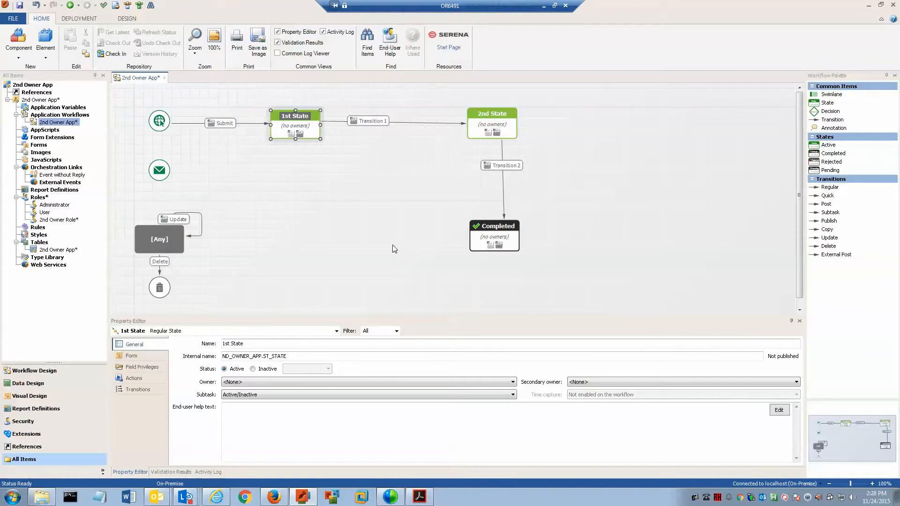
{"action": "right_click", "coordinate": [312, 135]}
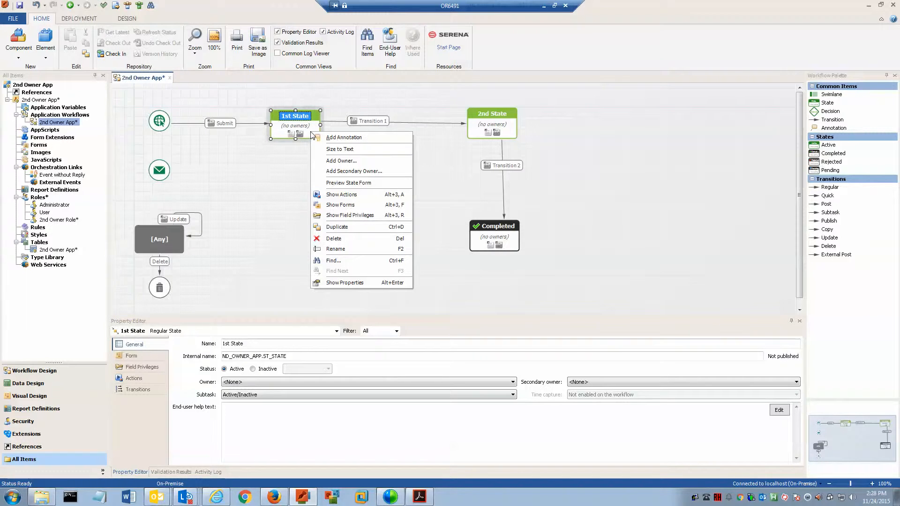
{"action": "left_click", "coordinate": [342, 172]}
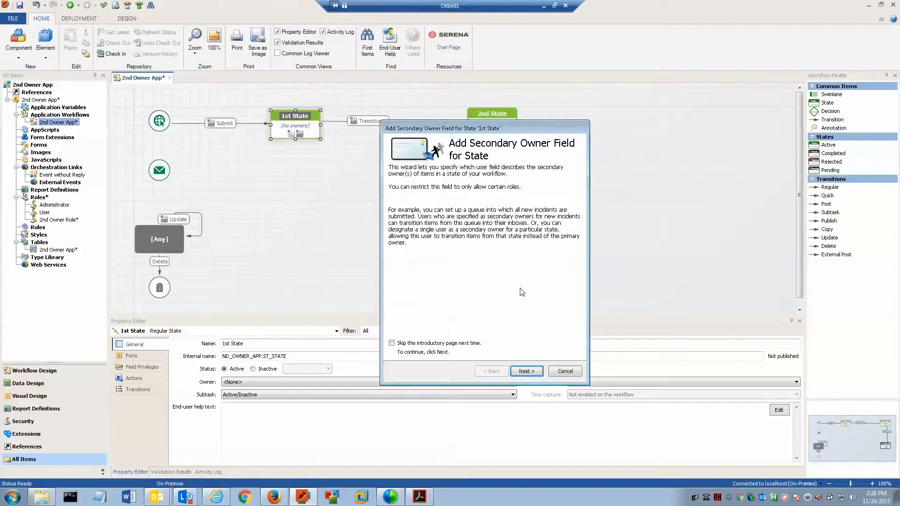
{"action": "left_click", "coordinate": [526, 371]}
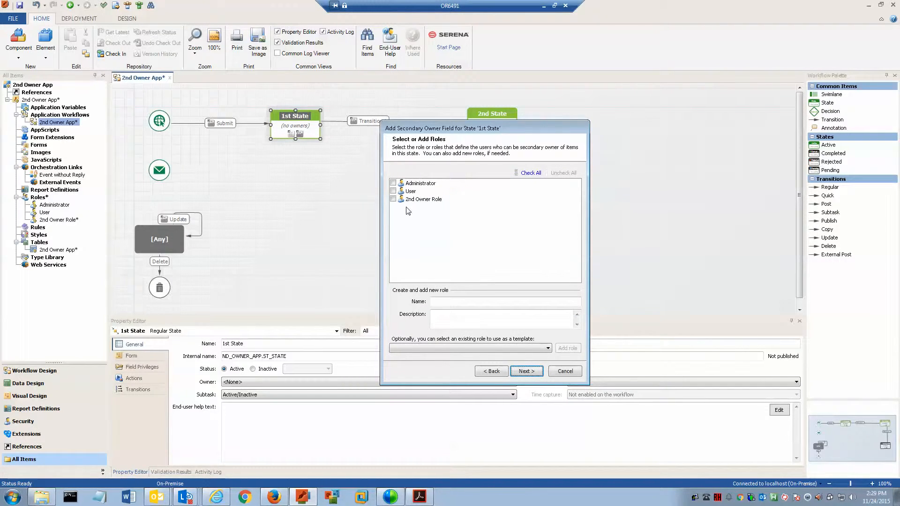
{"action": "left_click", "coordinate": [393, 200]}
{"action": "left_click", "coordinate": [447, 302]}
{"action": "left_click", "coordinate": [454, 320]}
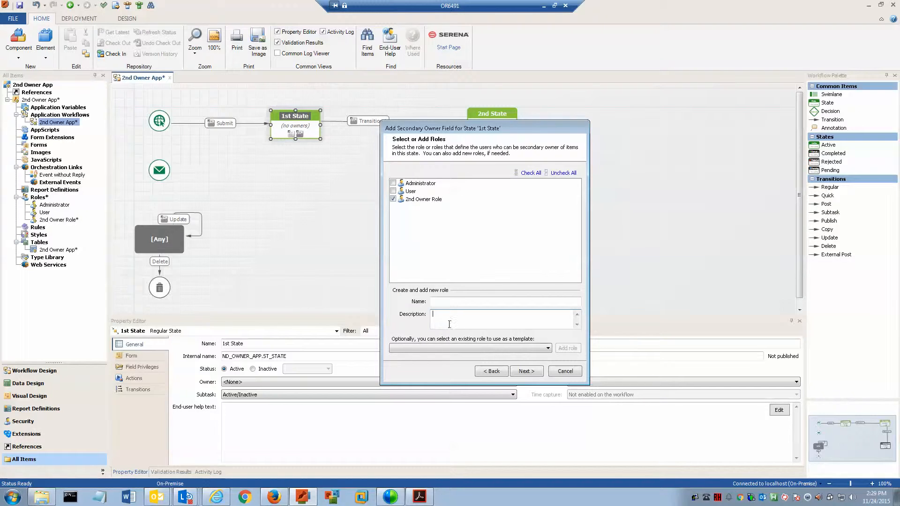
{"action": "left_click", "coordinate": [431, 348]}
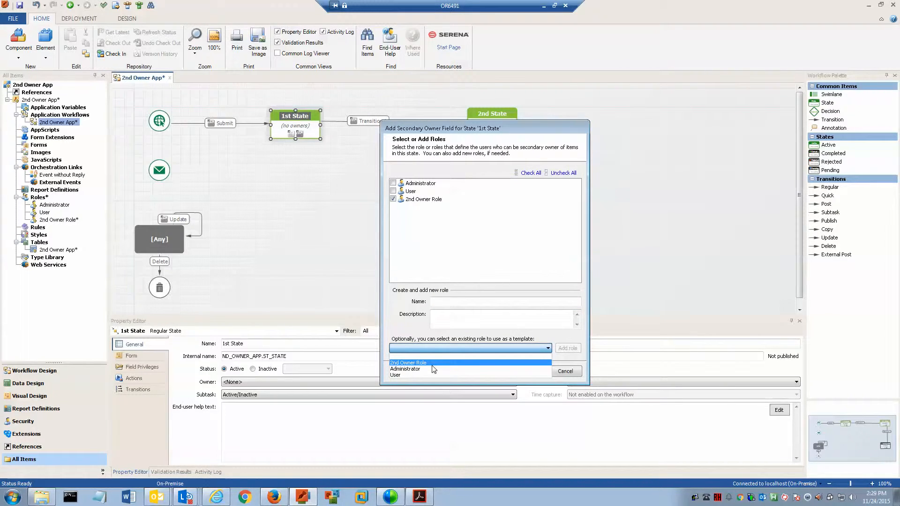
{"action": "left_click", "coordinate": [402, 325]}
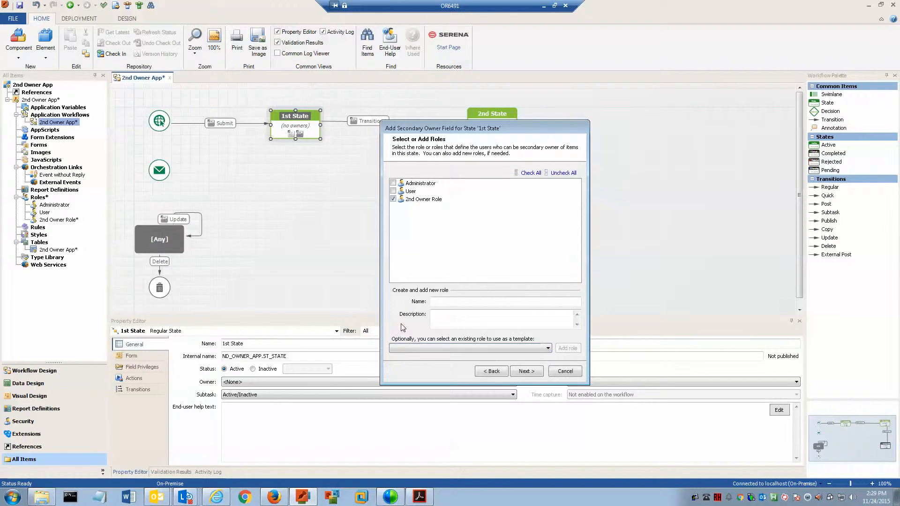
{"action": "left_click", "coordinate": [525, 371]}
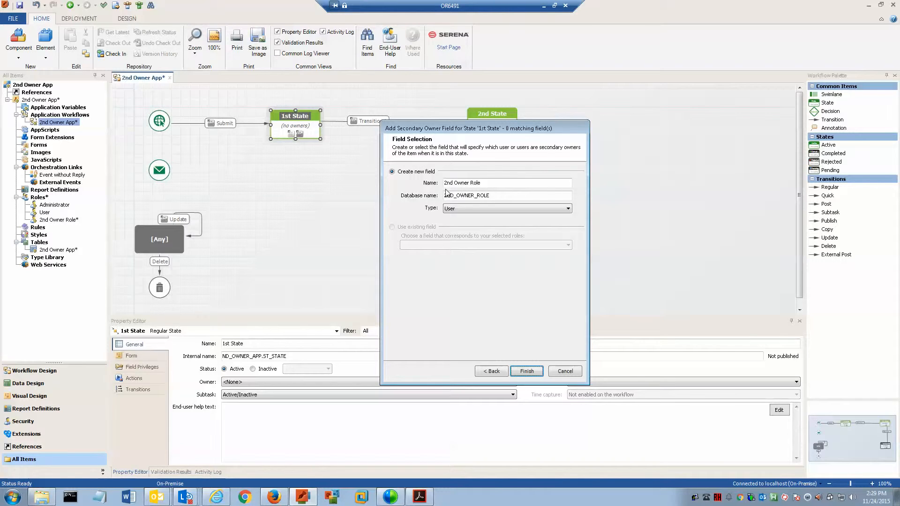
Create the secondary owner field with the name 2nd Owner Team and type Multi-Group, and finish the wizard
{"action": "left_click", "coordinate": [489, 183]}
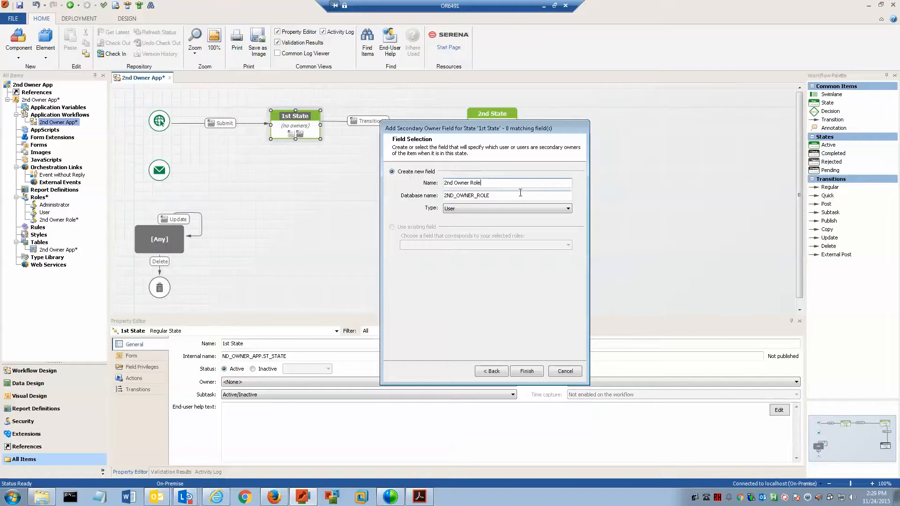
{"action": "key", "text": "BackSpace"}
{"action": "key", "text": "BackSpace"}
{"action": "key", "text": "BackSpace"}
{"action": "key", "text": "BackSpace"}
{"action": "type", "text": "Team"}
{"action": "left_click", "coordinate": [522, 210]}
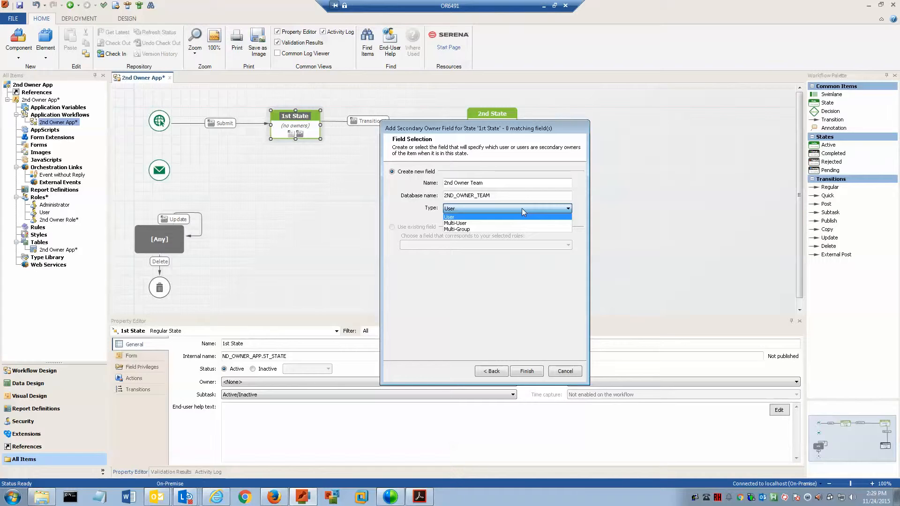
{"action": "left_click", "coordinate": [485, 229]}
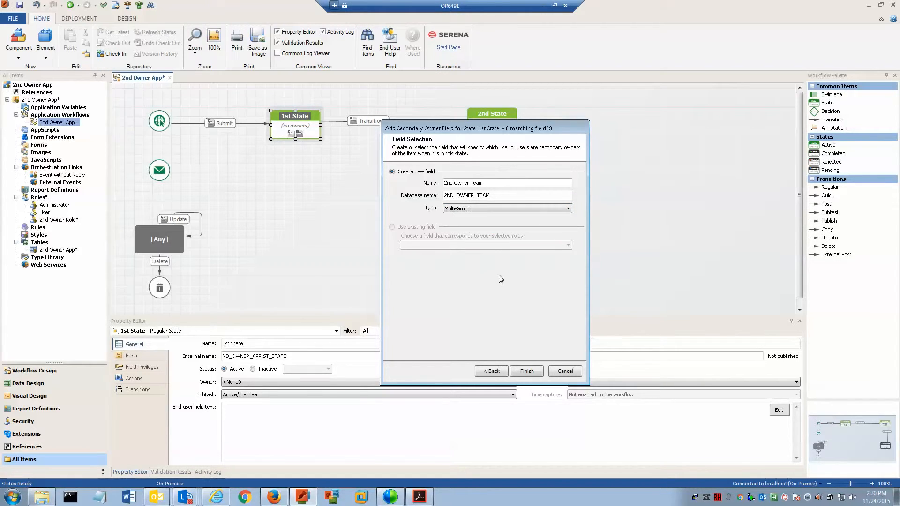
{"action": "left_click", "coordinate": [527, 372]}
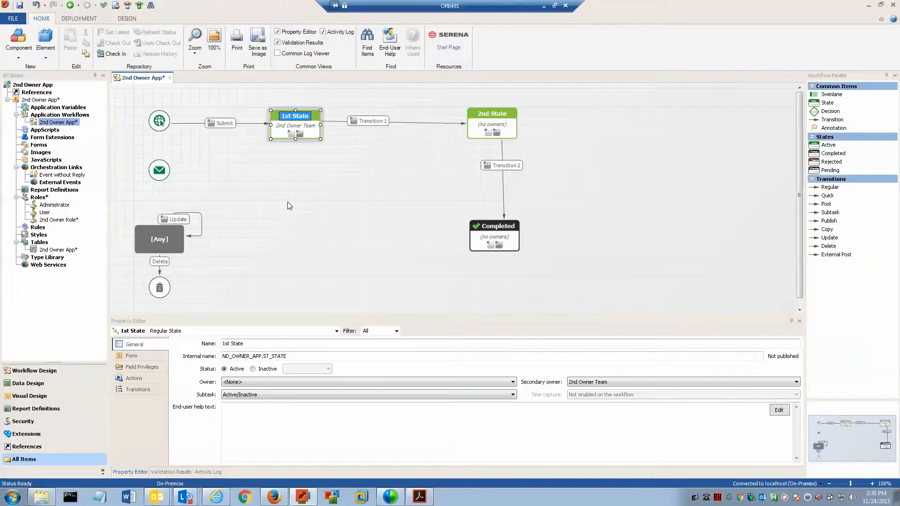
Review the options of the 2nd Owner Team field in the 2nd Owner App table and make the field required
{"action": "double_click", "coordinate": [69, 250]}
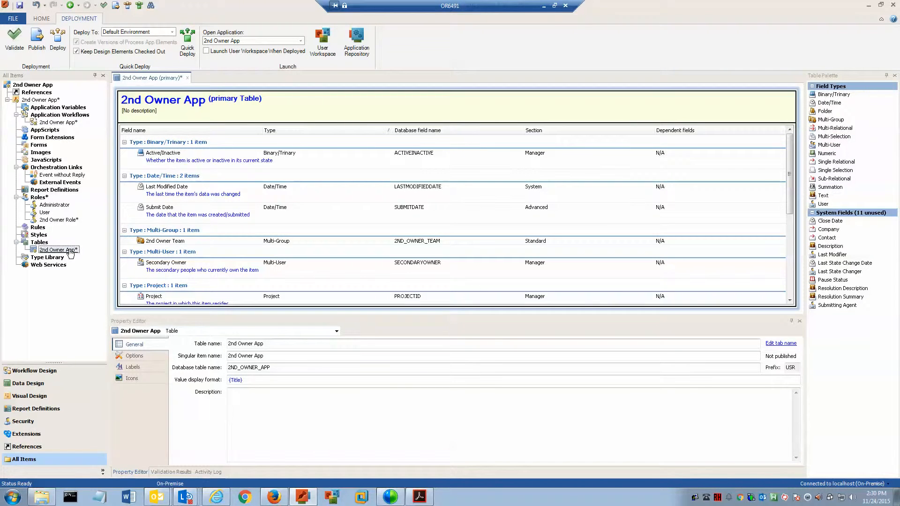
{"action": "left_click", "coordinate": [199, 243]}
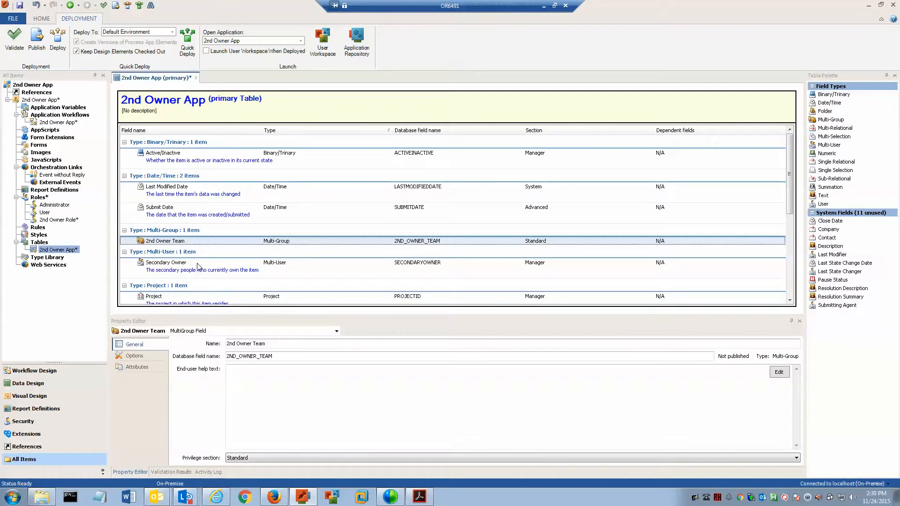
{"action": "left_click", "coordinate": [199, 267]}
{"action": "left_click", "coordinate": [199, 242]}
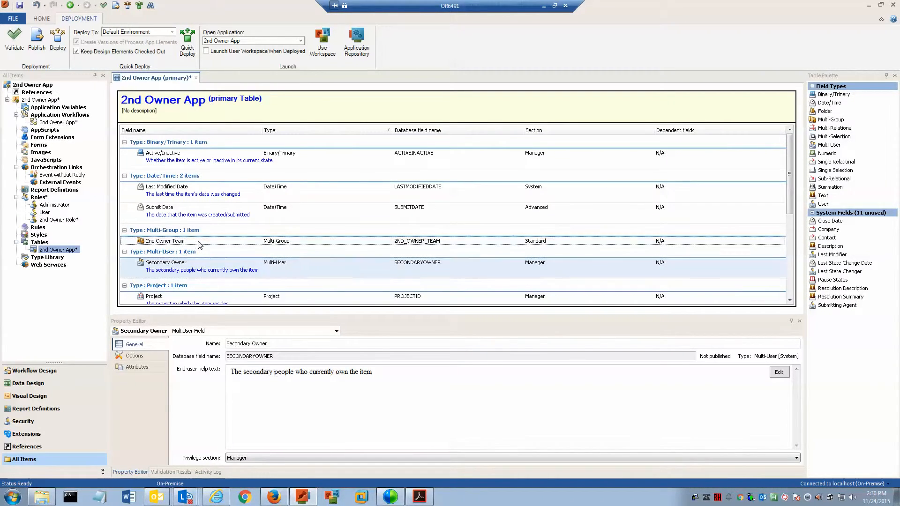
{"action": "left_click", "coordinate": [144, 357]}
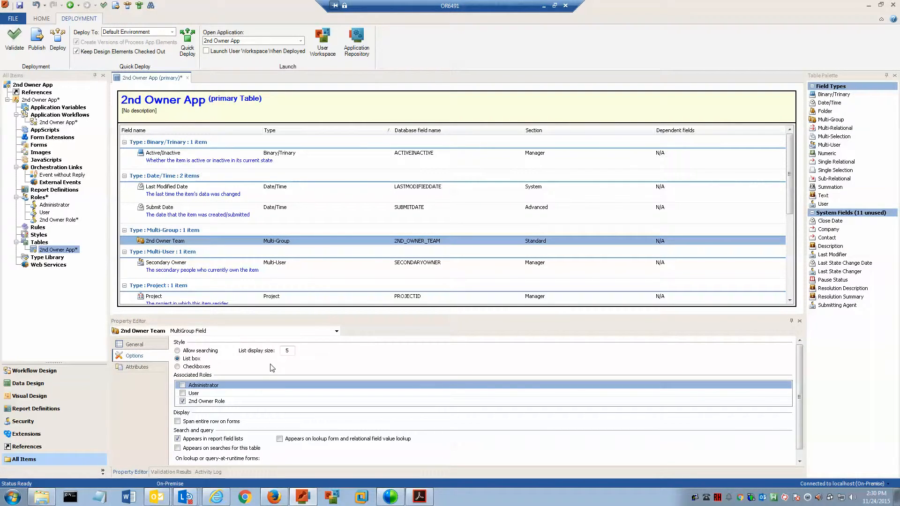
{"action": "scroll", "coordinate": [287, 439], "scroll_direction": "down", "scroll_amount": 1}
{"action": "scroll", "coordinate": [286, 439], "scroll_direction": "up", "scroll_amount": 1}
{"action": "left_click", "coordinate": [136, 367]}
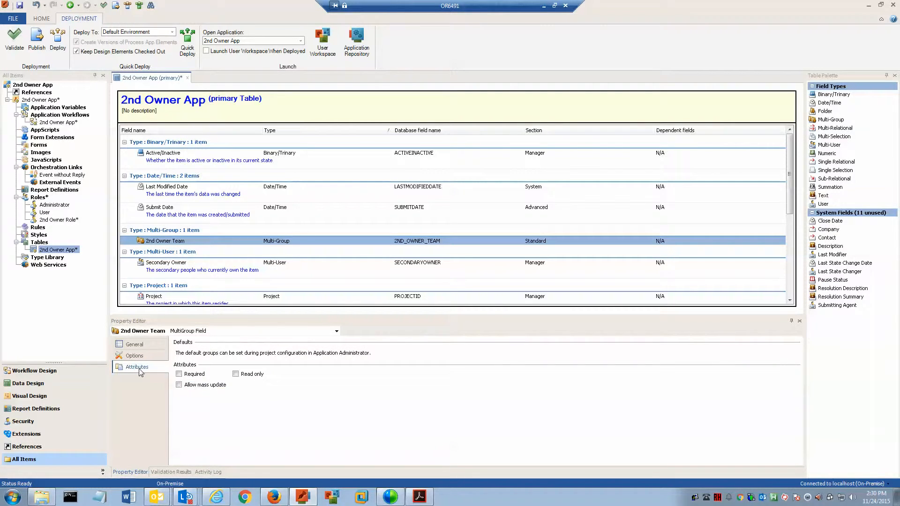
{"action": "left_click", "coordinate": [179, 374]}
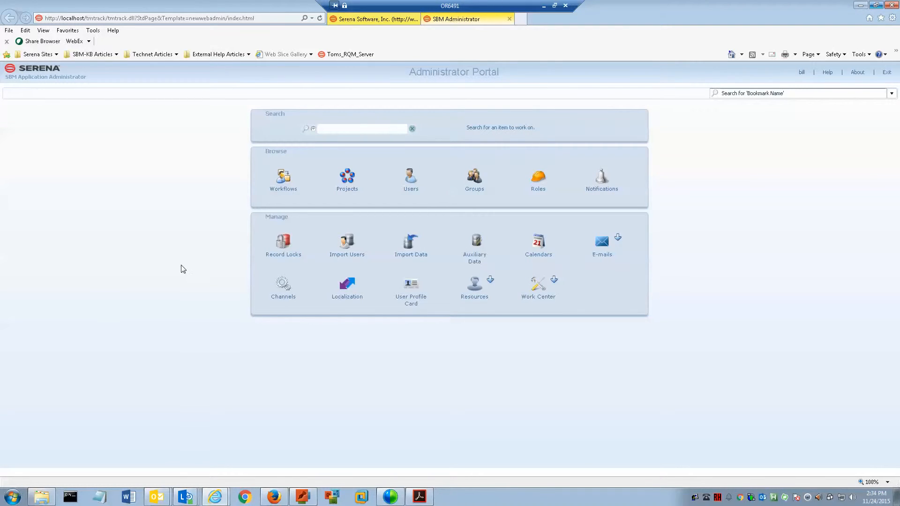
Open the 2nd Owner Group's details and go to its role assignments
{"action": "left_click", "coordinate": [474, 190]}
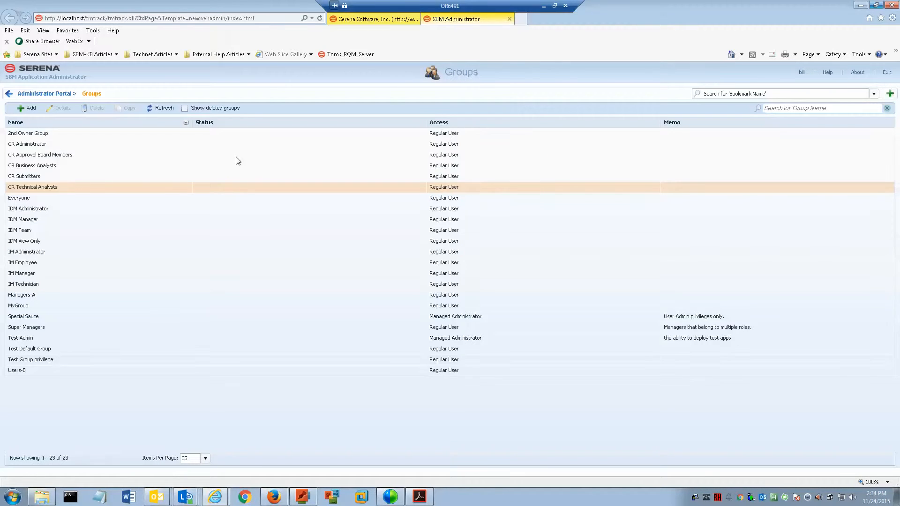
{"action": "left_click", "coordinate": [39, 136]}
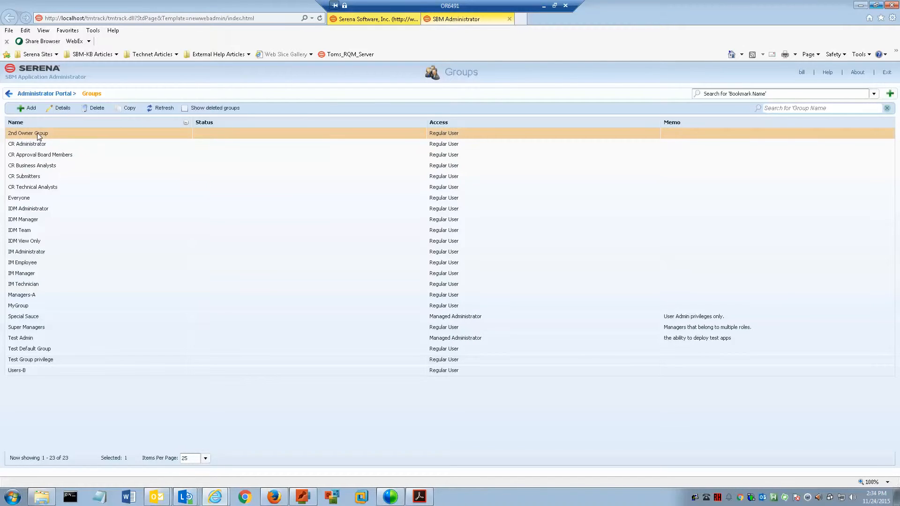
{"action": "left_click", "coordinate": [61, 109]}
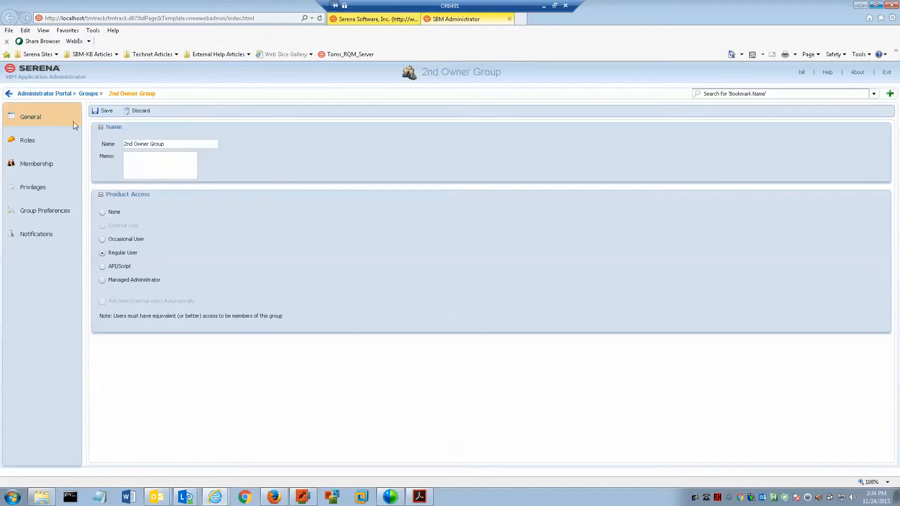
{"action": "left_click", "coordinate": [36, 141]}
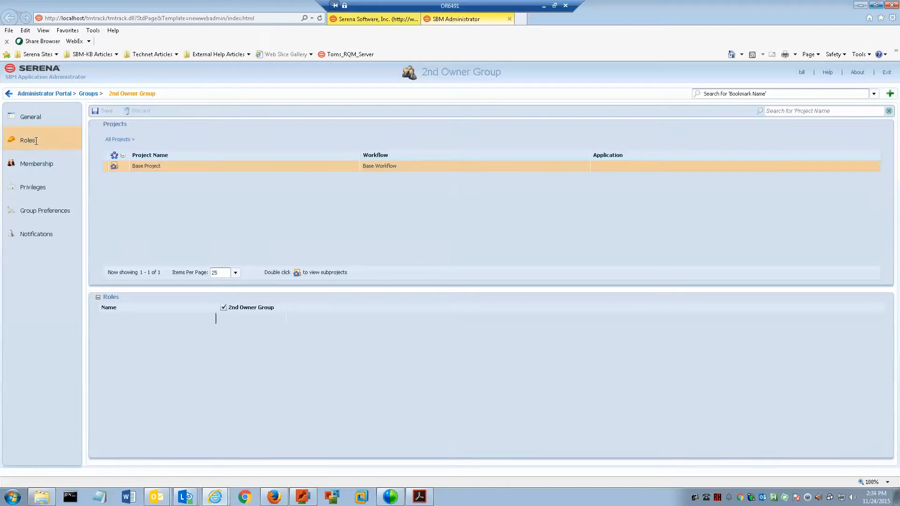
List 100 subprojects of Base Project per page, enable 2nd Owner Role for the group in 2nd Owner App Project, and save
{"action": "double_click", "coordinate": [141, 167]}
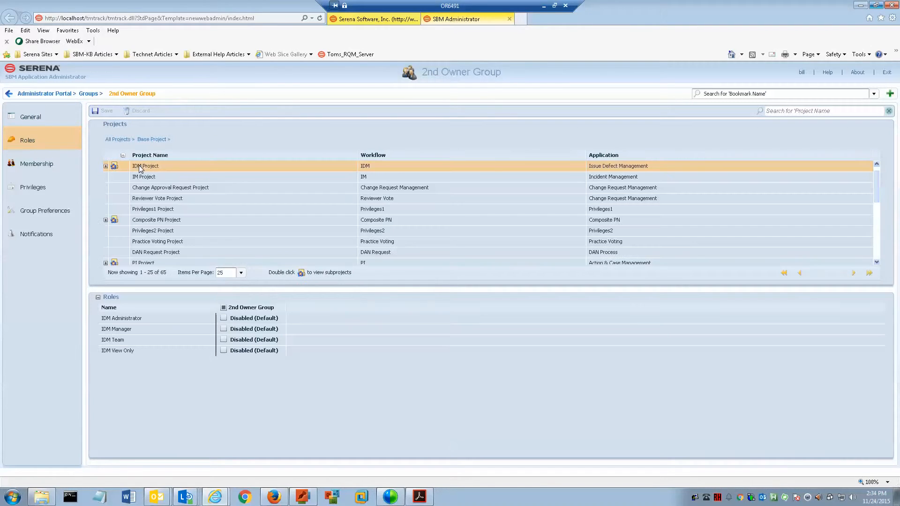
{"action": "scroll", "coordinate": [180, 209], "scroll_direction": "down", "scroll_amount": 5}
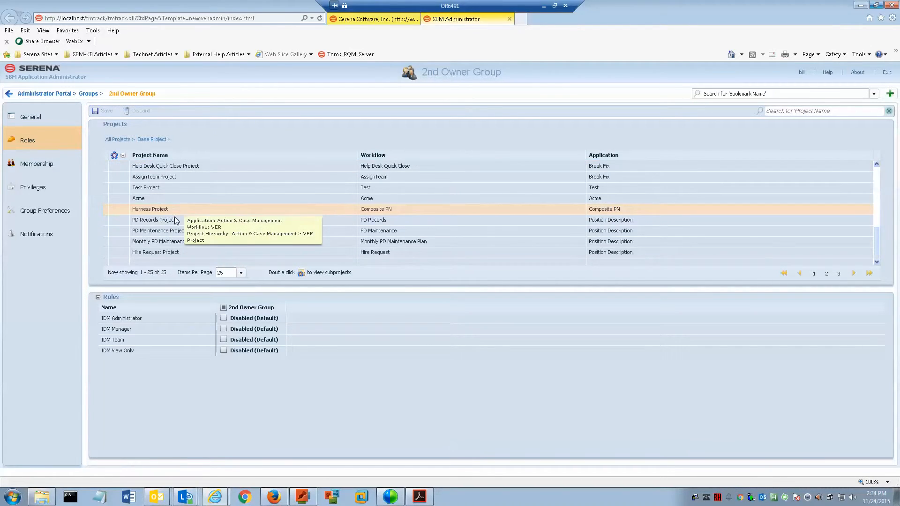
{"action": "left_click", "coordinate": [241, 273]}
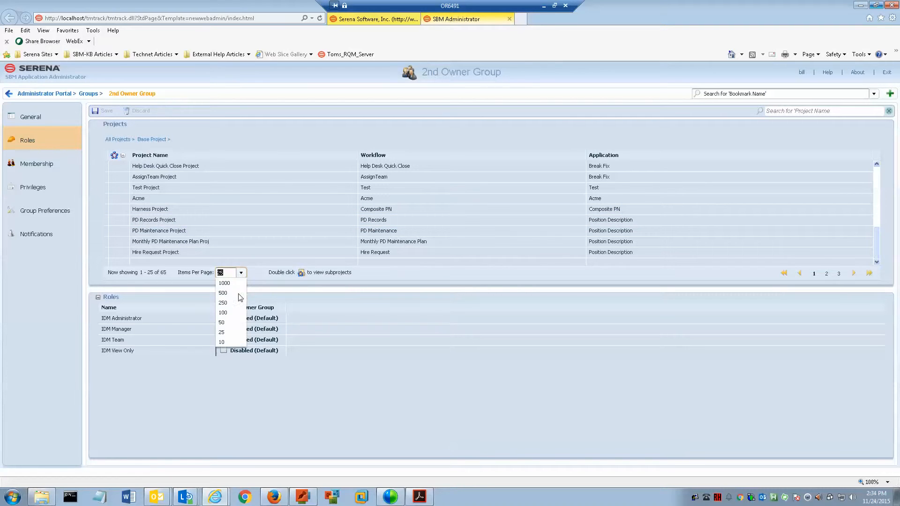
{"action": "left_click", "coordinate": [235, 314]}
{"action": "scroll", "coordinate": [204, 243], "scroll_direction": "down", "scroll_amount": 15}
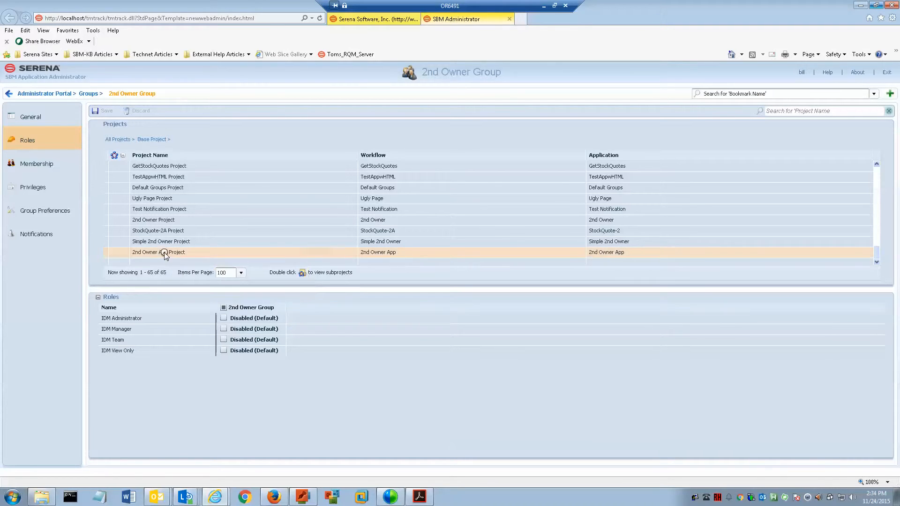
{"action": "left_click", "coordinate": [164, 252]}
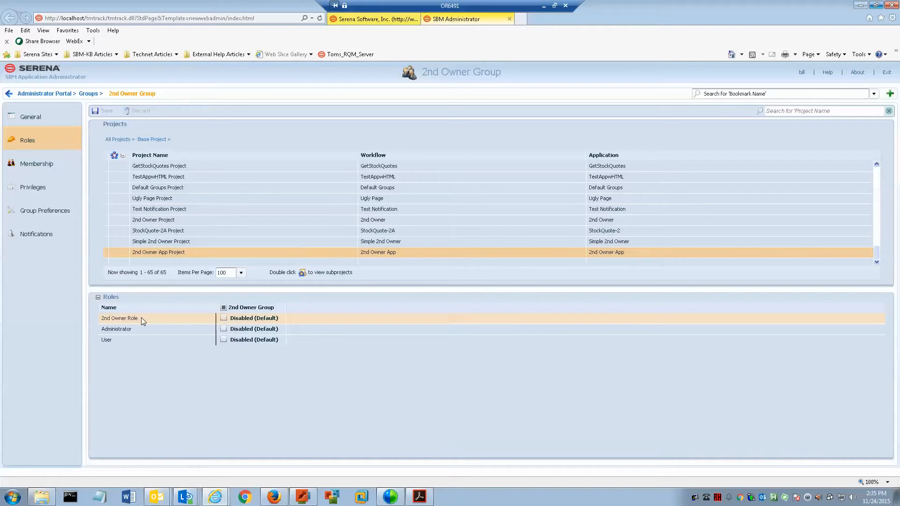
{"action": "left_click", "coordinate": [224, 318]}
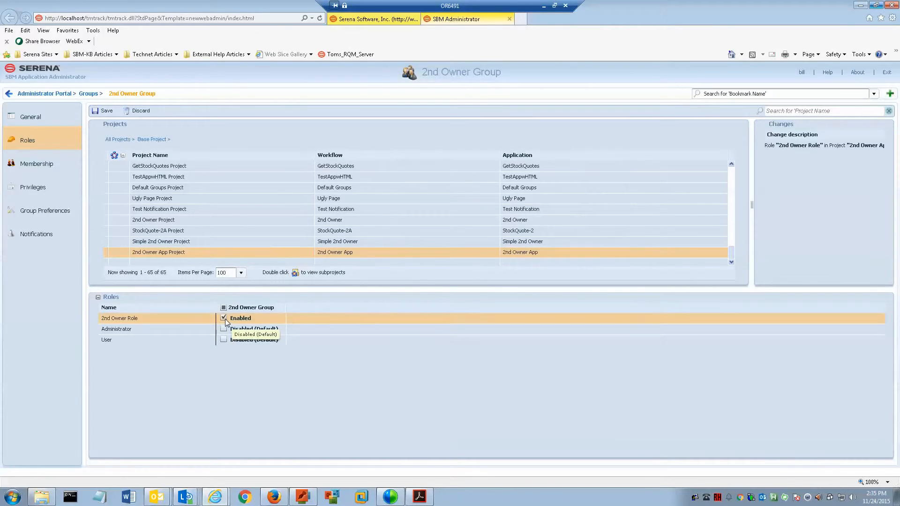
{"action": "left_click", "coordinate": [105, 111]}
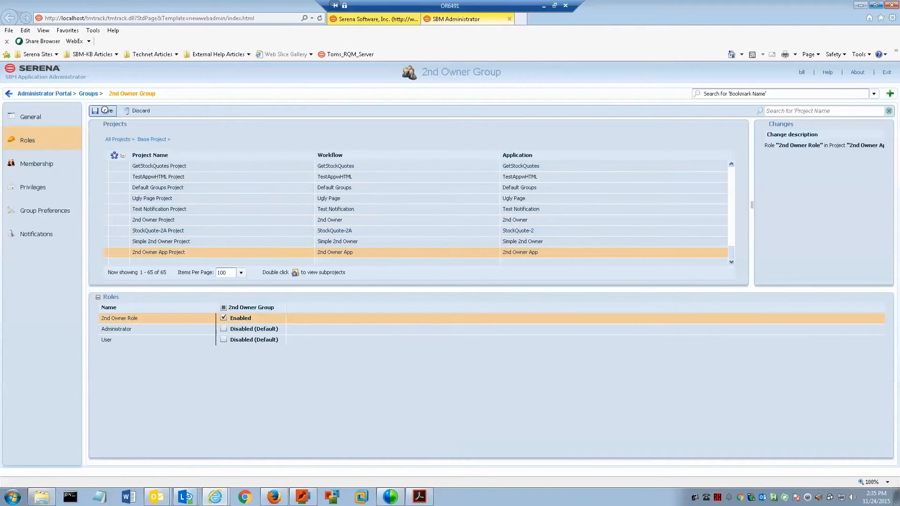
Review the 2nd Owner Group's members sorted by assigned membership, and return to the Administrator Portal
{"action": "left_click", "coordinate": [40, 164]}
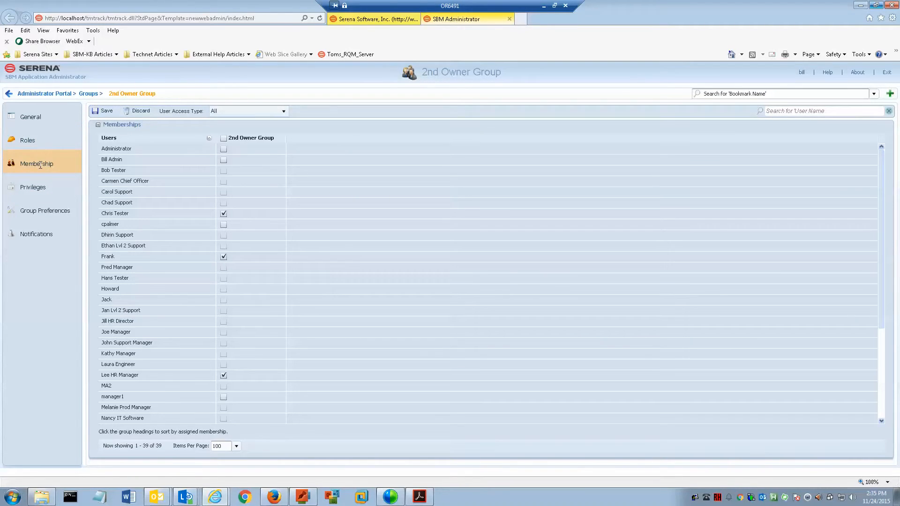
{"action": "left_click", "coordinate": [257, 138]}
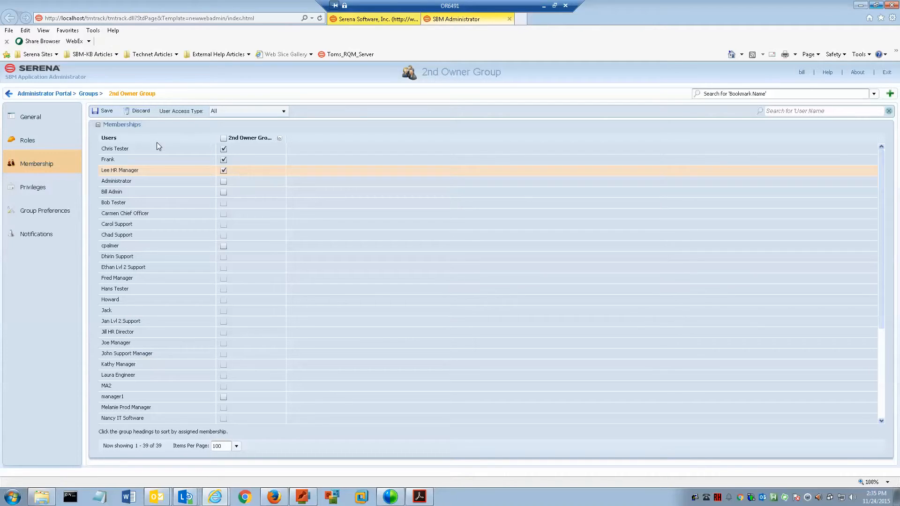
{"action": "left_click", "coordinate": [45, 94]}
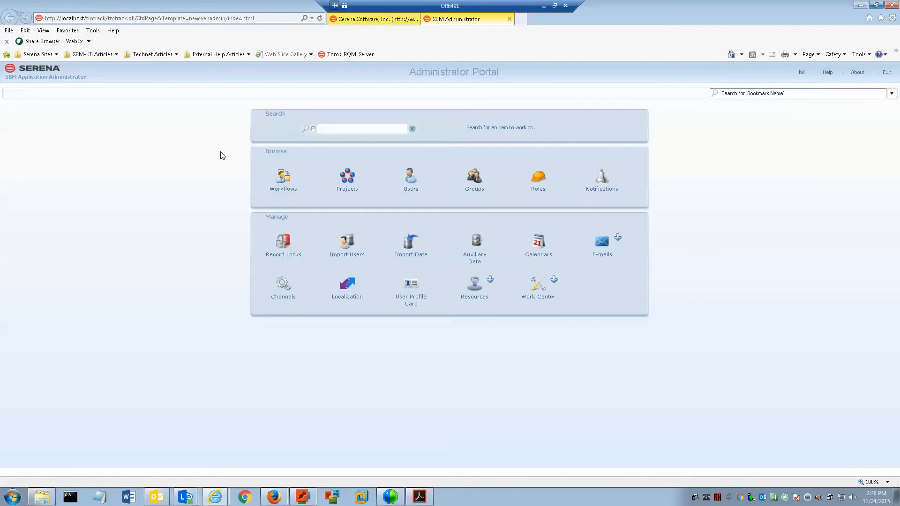
In Serena Business Manager, submit a 2nd Owner App item titled "This is our first test" with 2nd Owner Group as its 2nd Owner Team
{"action": "left_click", "coordinate": [375, 21]}
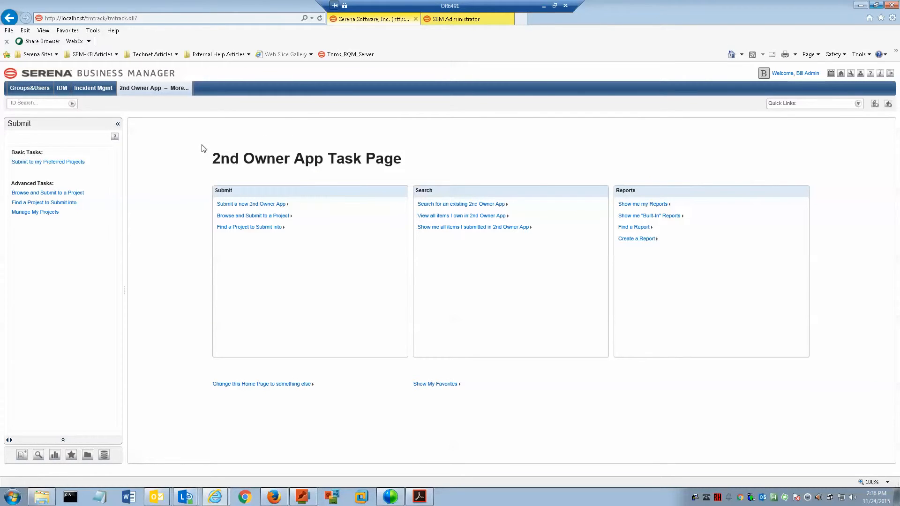
{"action": "left_click", "coordinate": [232, 207]}
{"action": "left_click", "coordinate": [180, 175]}
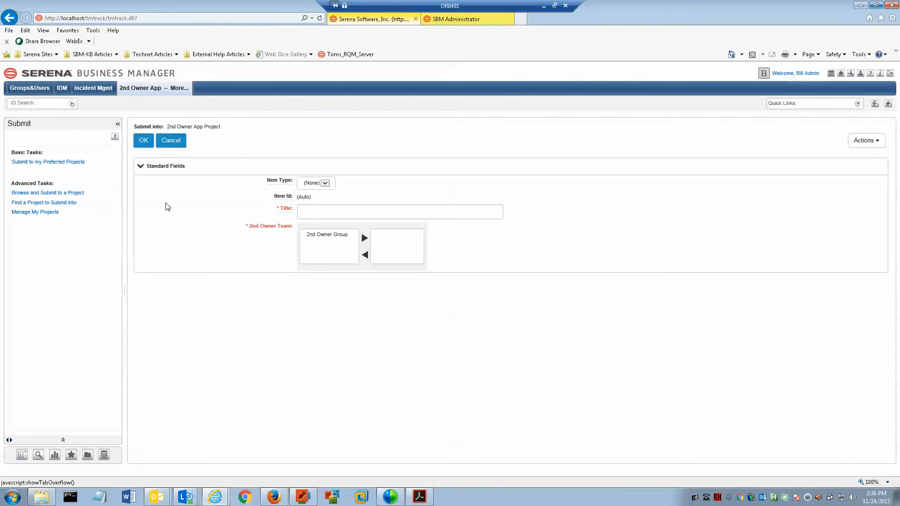
{"action": "left_click", "coordinate": [303, 211]}
{"action": "type", "text": "This is our first test"}
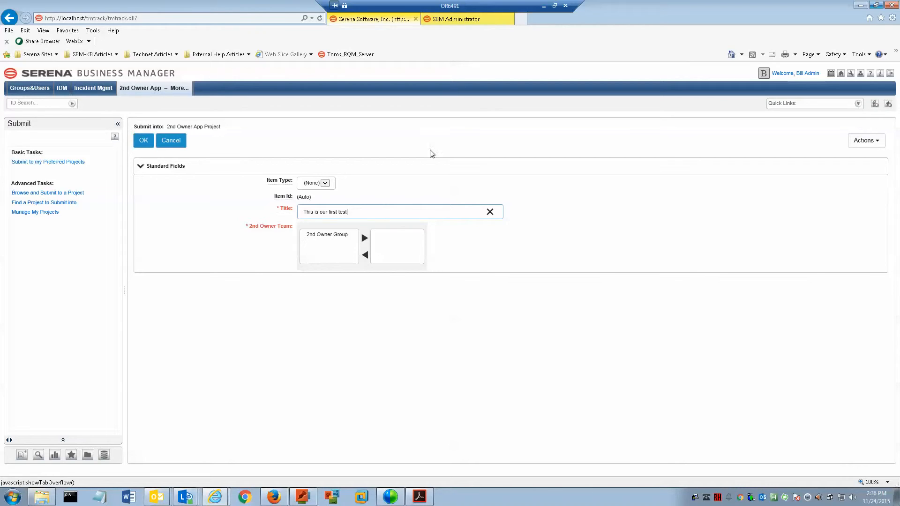
{"action": "left_click", "coordinate": [322, 235]}
{"action": "left_click", "coordinate": [365, 239]}
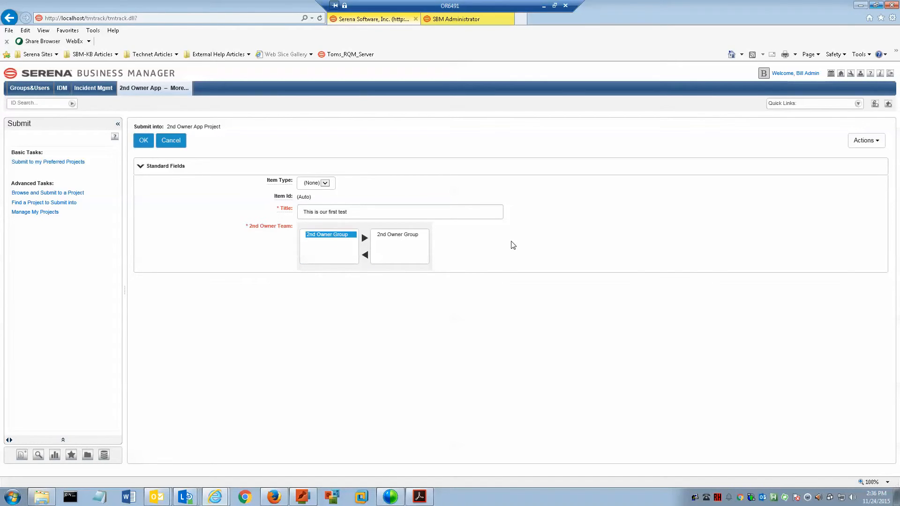
{"action": "left_click", "coordinate": [144, 141]}
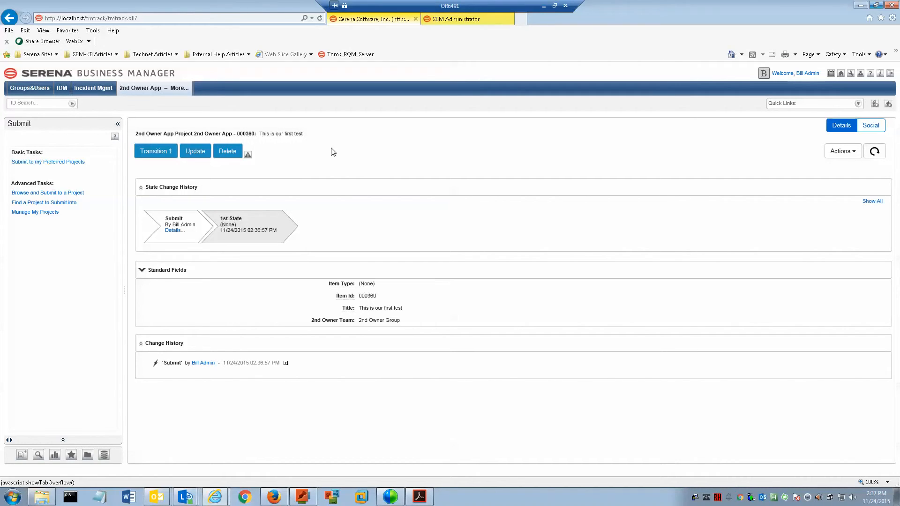
Sign out of the administrator account and sign in with the user name of a 2nd Owner Group member
{"action": "left_click", "coordinate": [890, 73]}
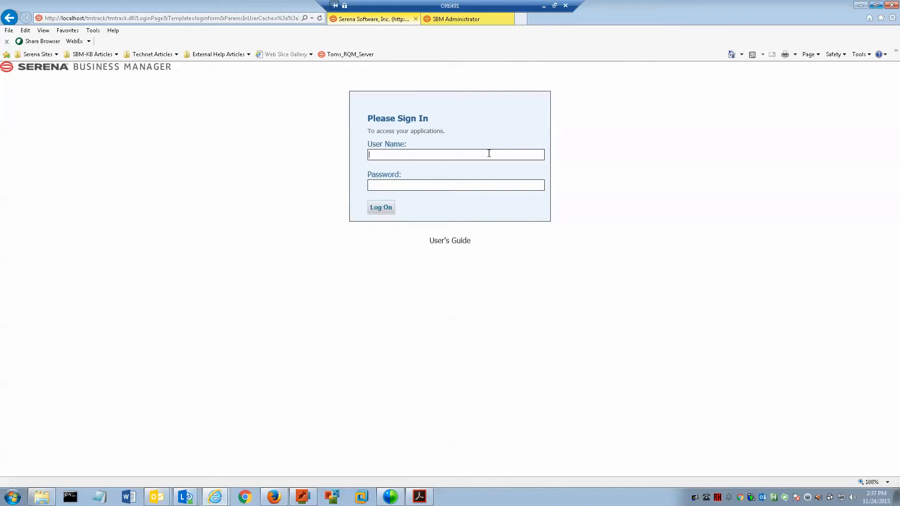
{"action": "type", "text": "chris"}
{"action": "key", "text": "Return"}
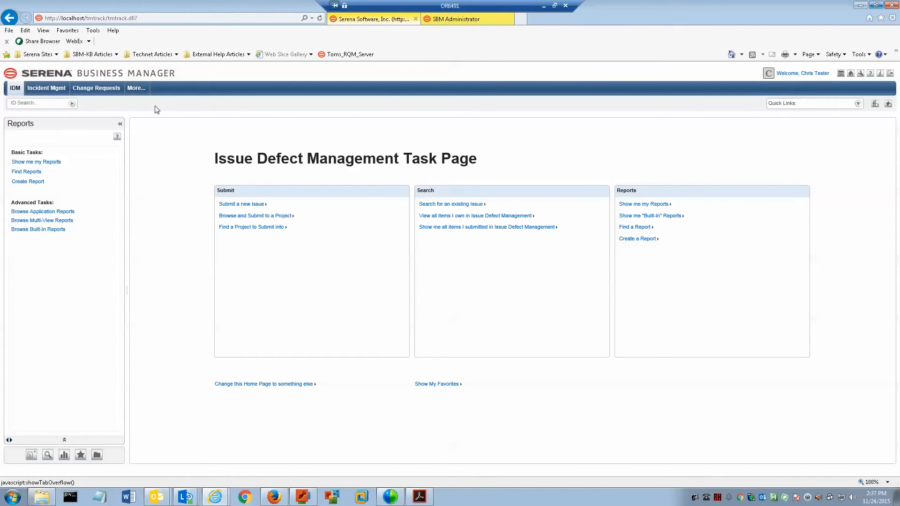
Search 2nd Owner App for all items with * and open the item "This is our first test" to examine its available transitions
{"action": "left_click", "coordinate": [139, 91]}
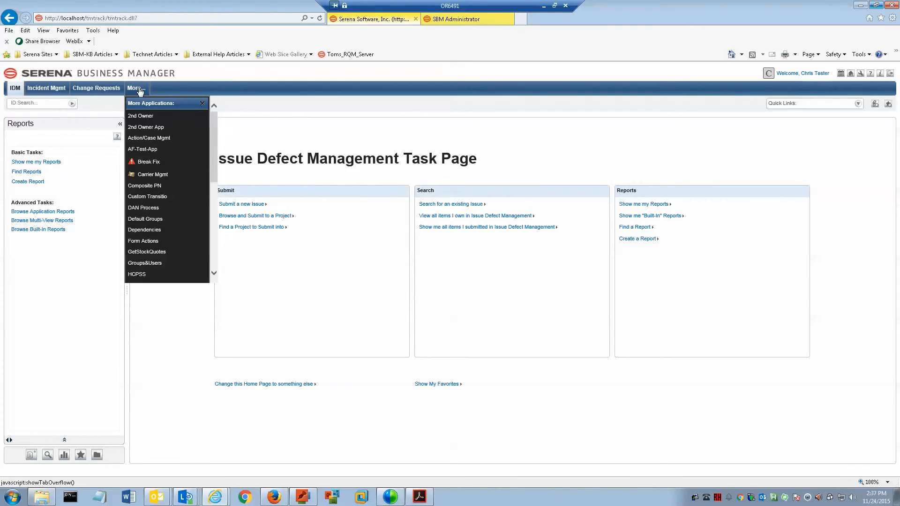
{"action": "left_click", "coordinate": [151, 128]}
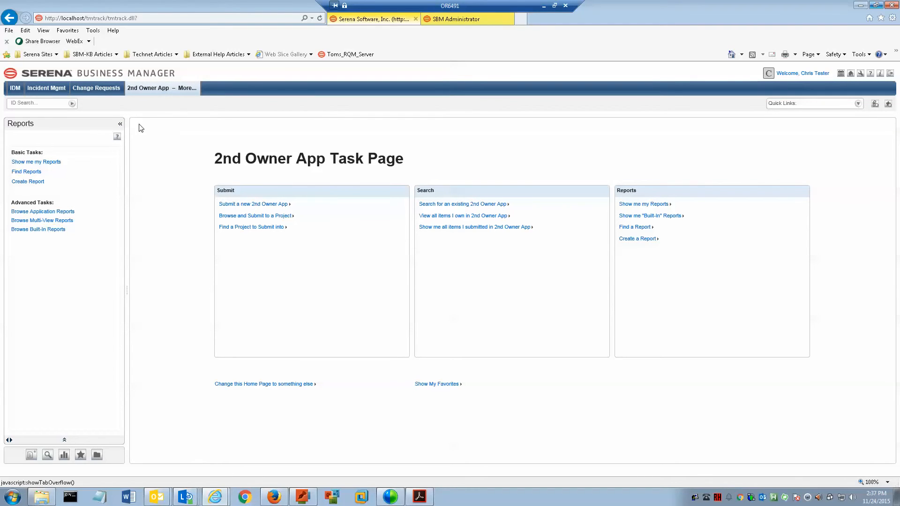
{"action": "left_click", "coordinate": [42, 104]}
{"action": "key", "text": "Return"}
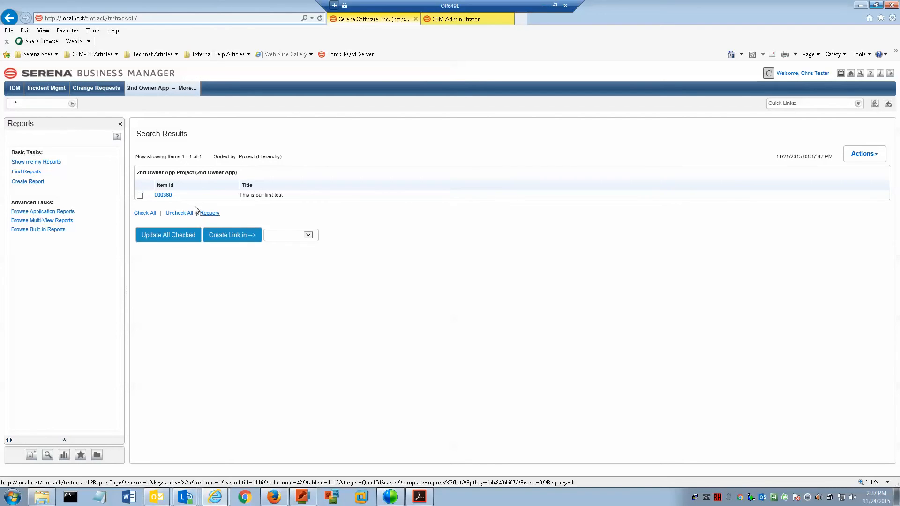
{"action": "left_click", "coordinate": [162, 195]}
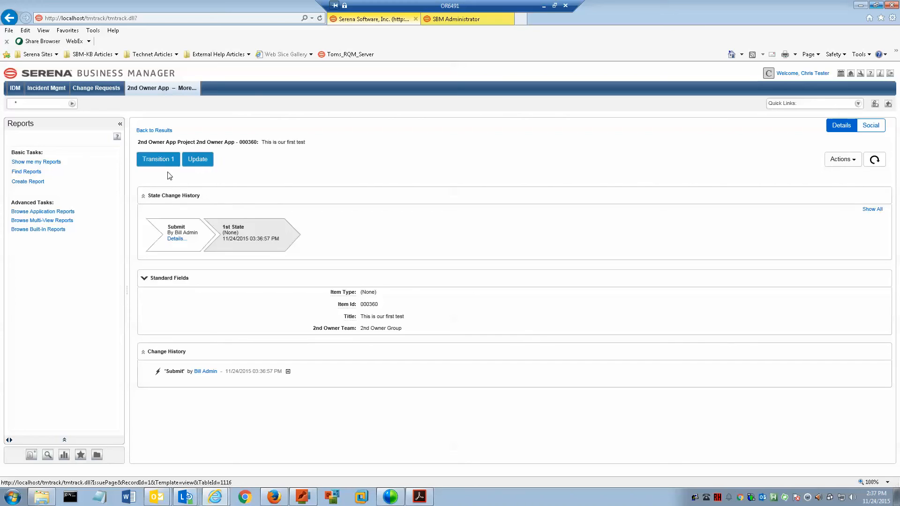